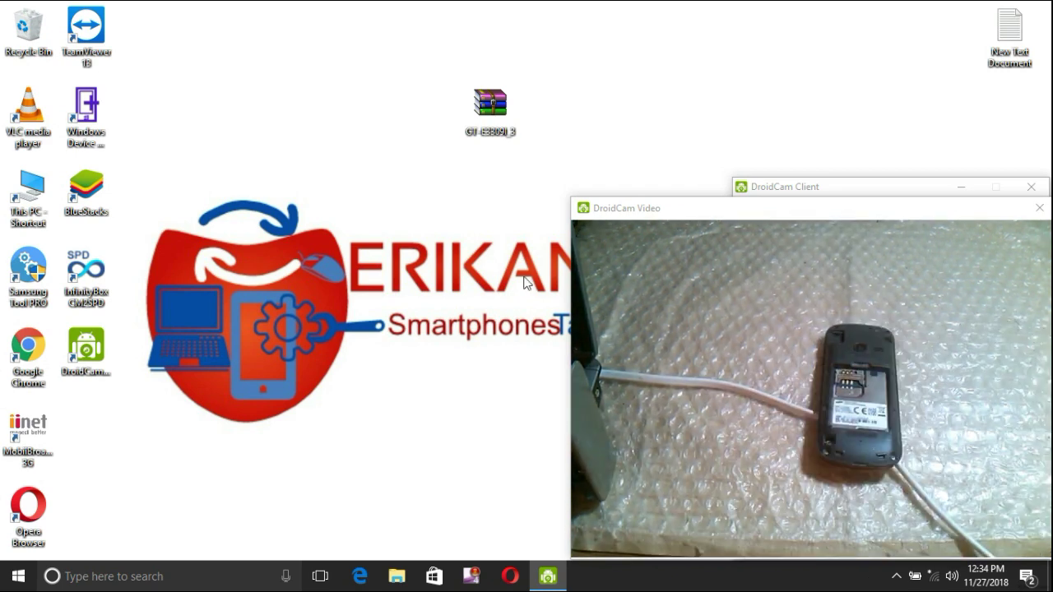
# Extract GT-E3309I_3.rar into a new GT-E3309I_3 desktop folder and open it
pyautogui.rightClick(489, 120)
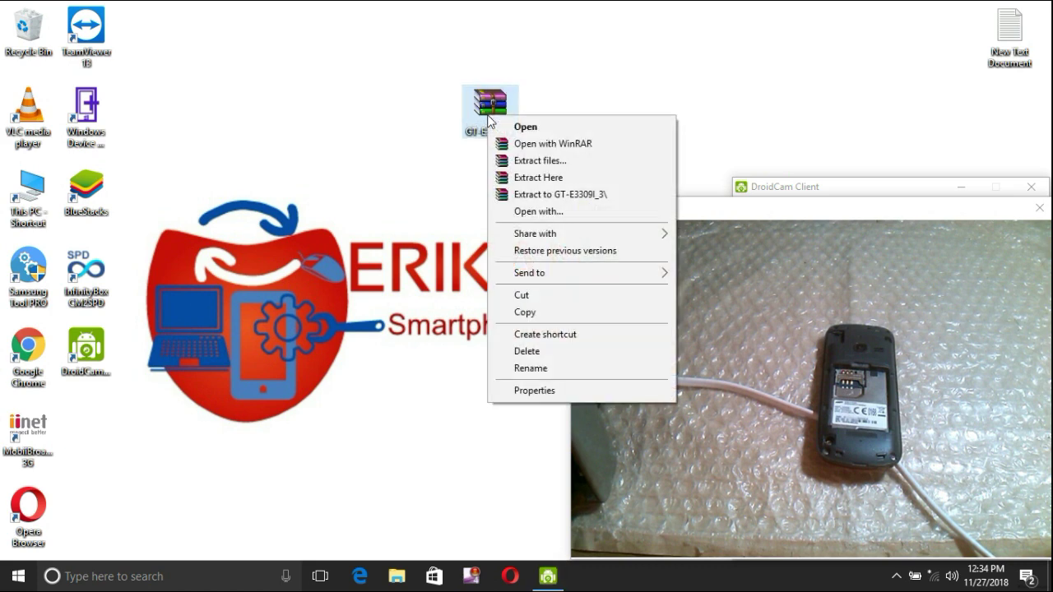
pyautogui.click(531, 197)
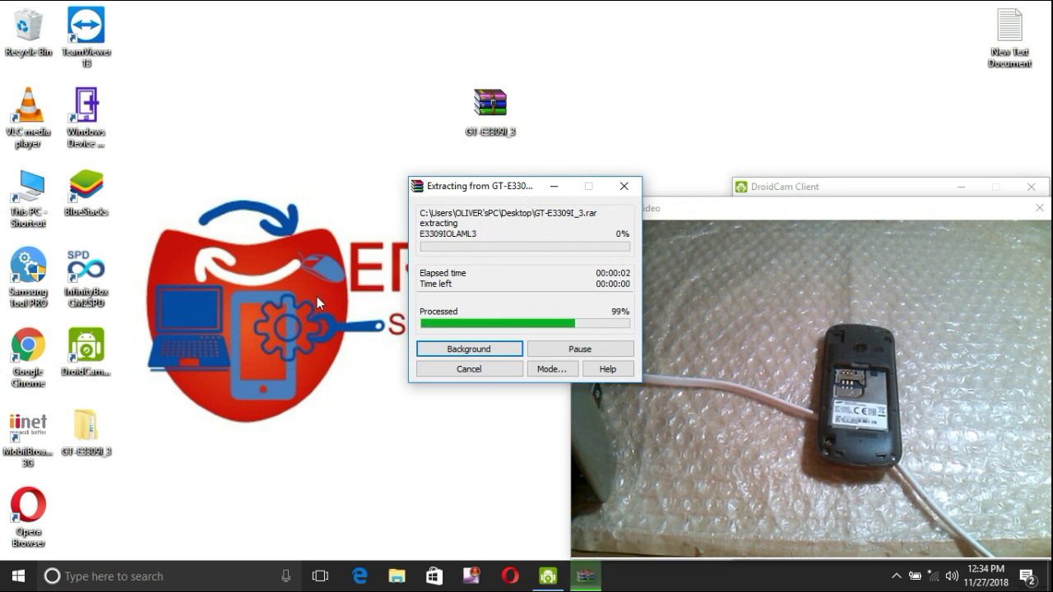
pyautogui.doubleClick(87, 430)
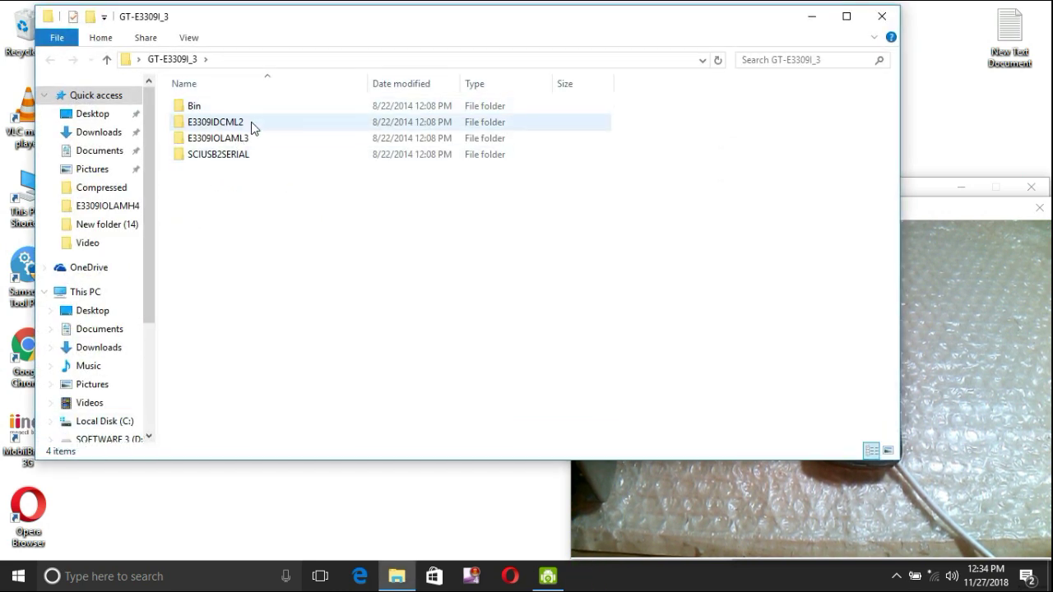
# Look through the firmware files in E3309IDCML2, then return to the GT-E3309I_3 folder
pyautogui.doubleClick(241, 122)
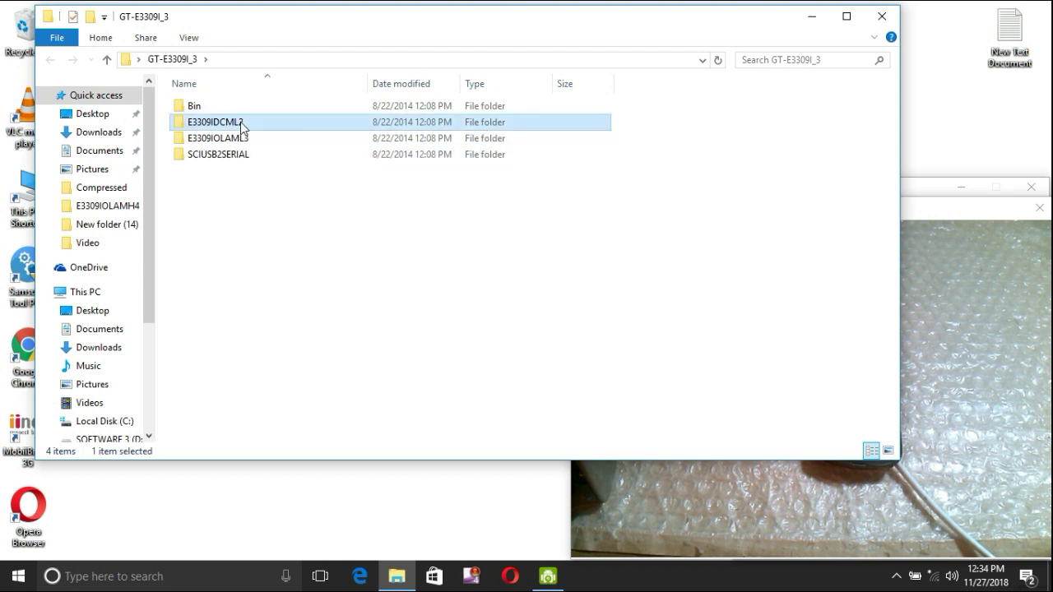
pyautogui.moveTo(251, 321)
pyautogui.mouseDown()
pyautogui.moveTo(230, 263)
pyautogui.moveTo(224, 148)
pyautogui.moveTo(184, 123)
pyautogui.mouseUp()
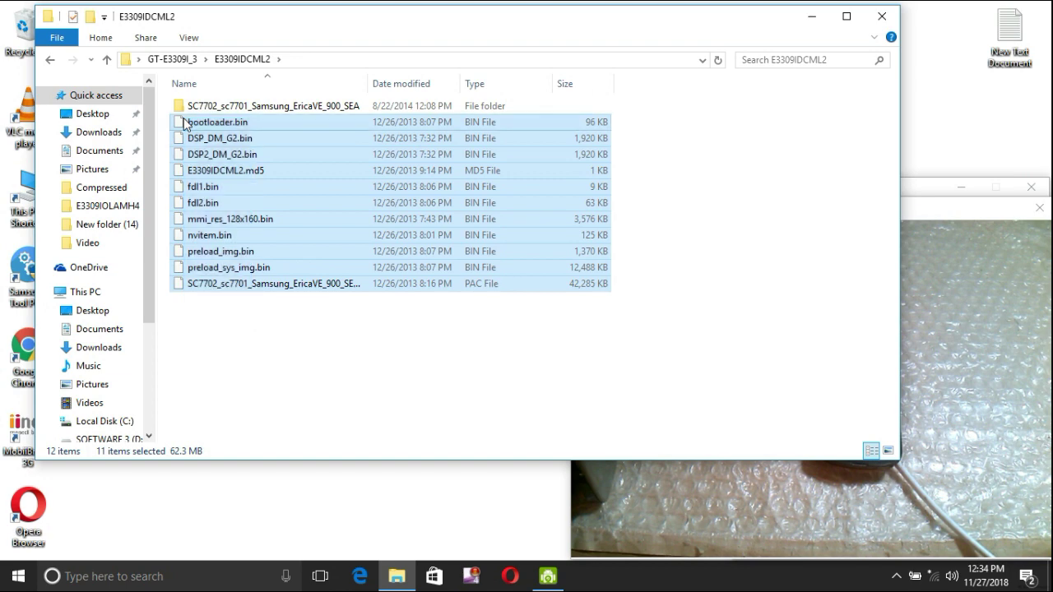
pyautogui.click(107, 60)
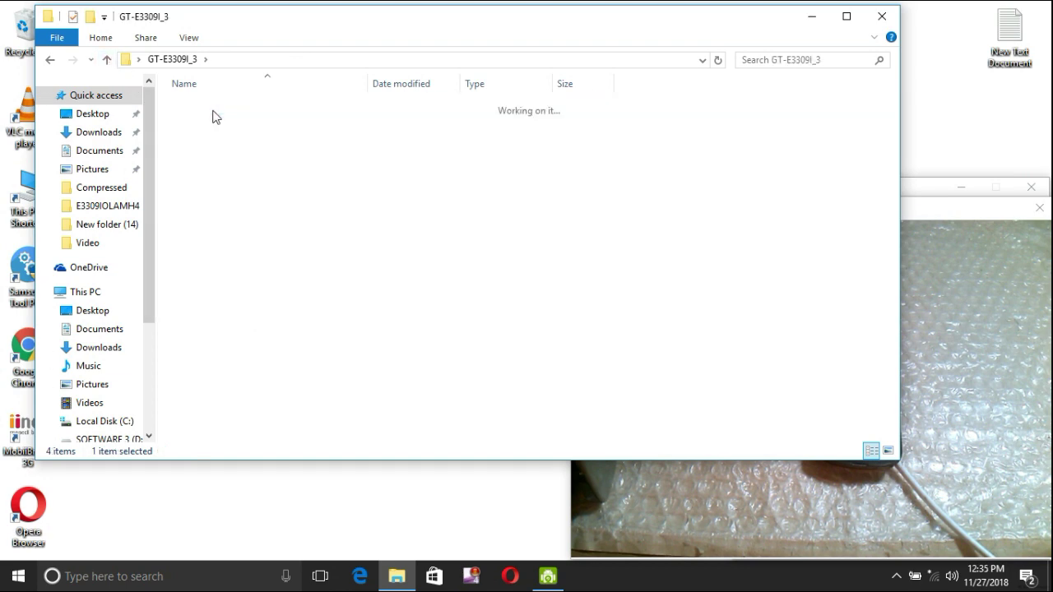
# Open the Bin folder and launch the ResearchDownload flash tool
pyautogui.doubleClick(213, 113)
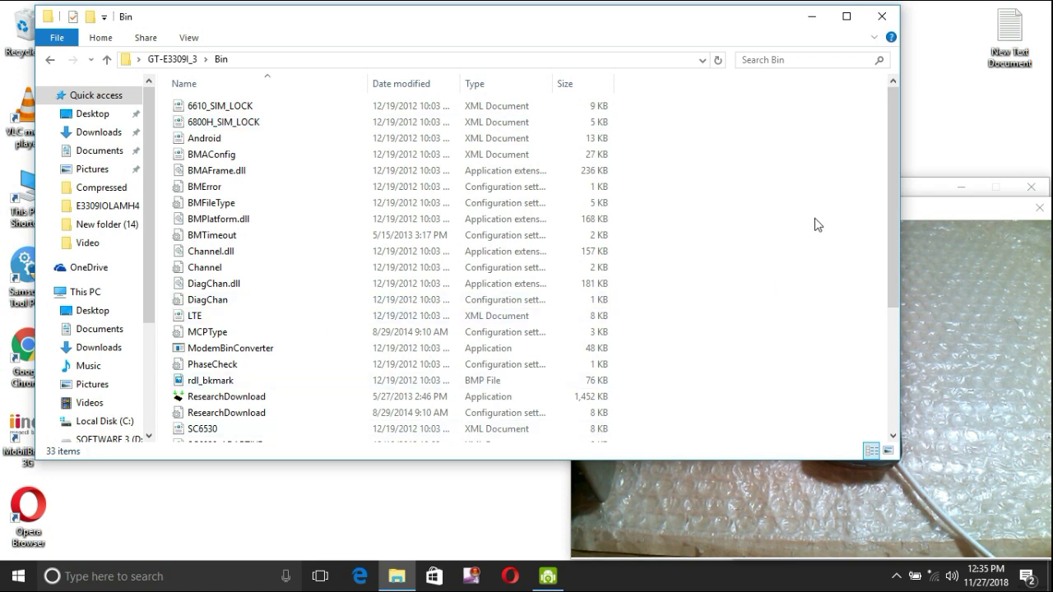
pyautogui.moveTo(691, 31); pyautogui.dragTo(675, 24)
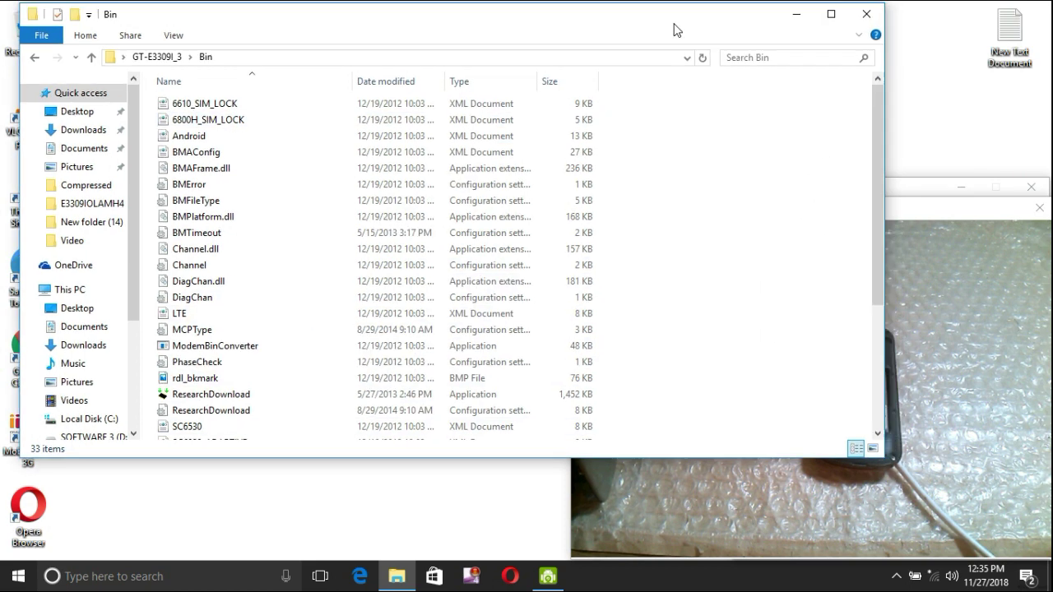
pyautogui.doubleClick(240, 396)
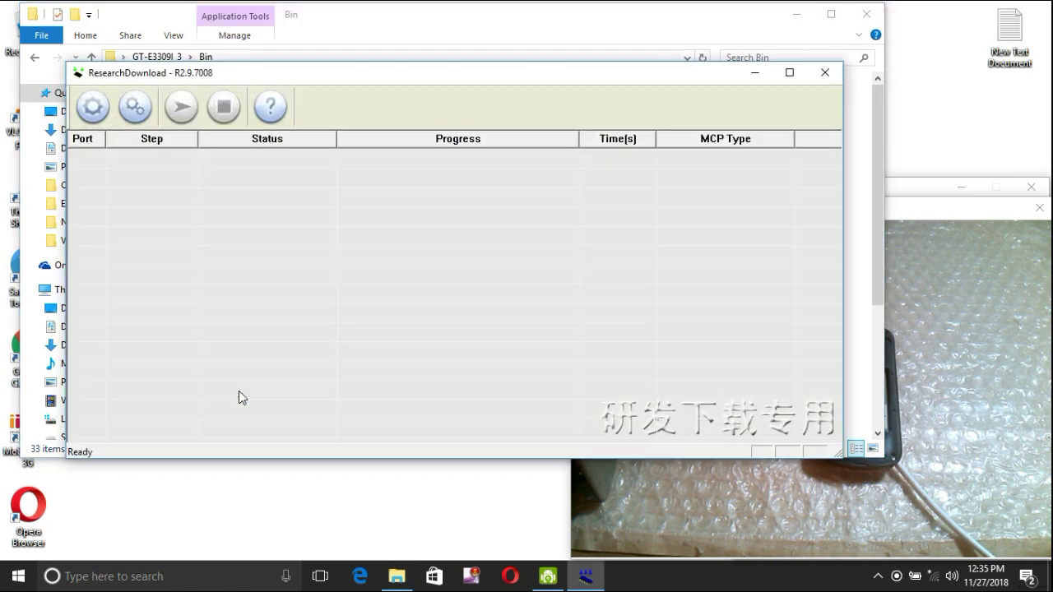
# Close File Explorer and load the SC7702_sc7701_Samsung_EricaVE_900_SEA.pac packet into ResearchDownload
pyautogui.click(866, 13)
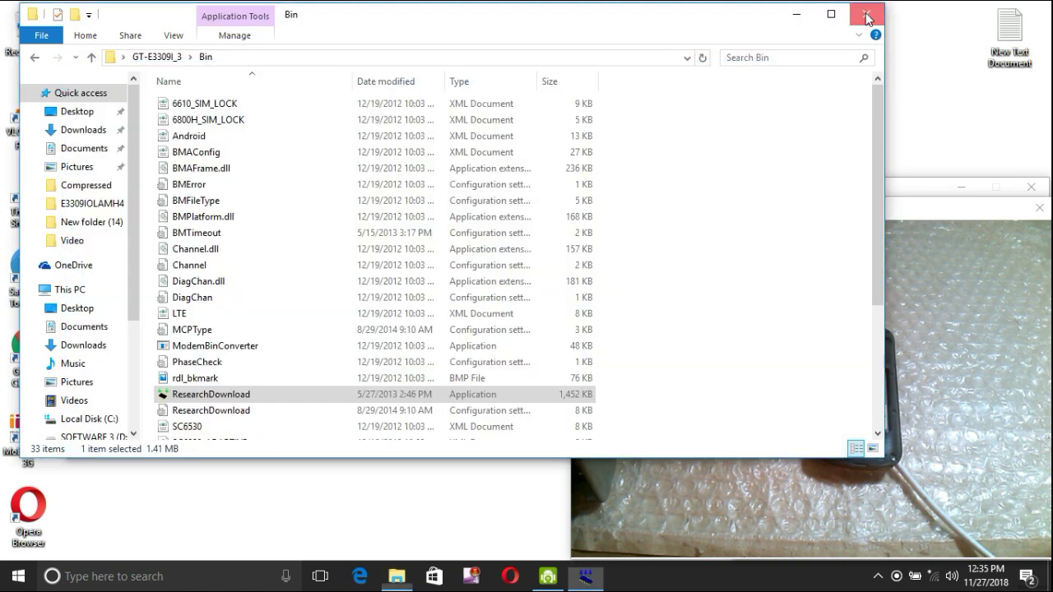
pyautogui.click(94, 109)
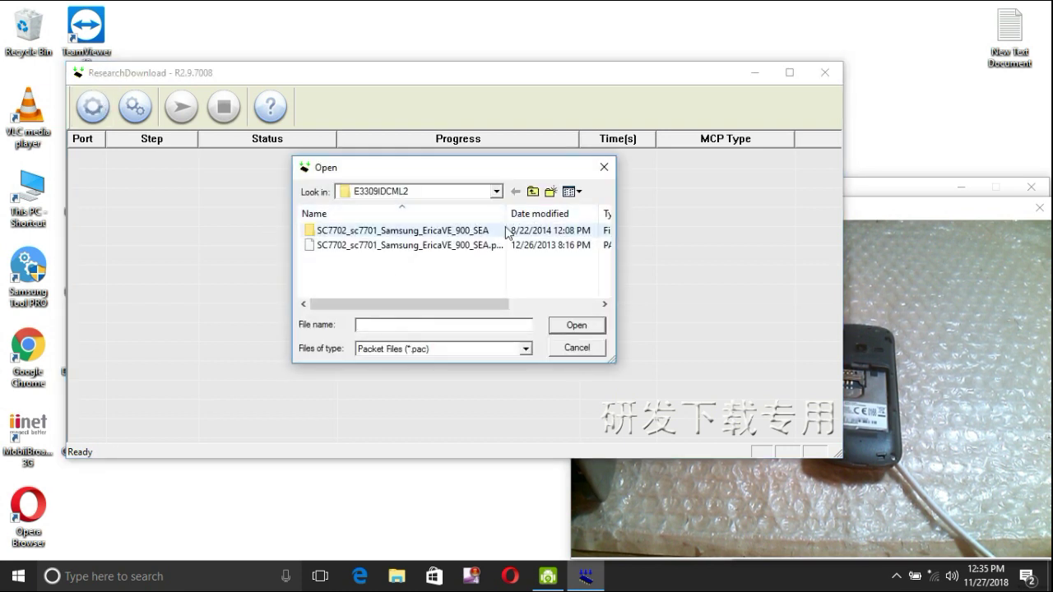
pyautogui.doubleClick(394, 247)
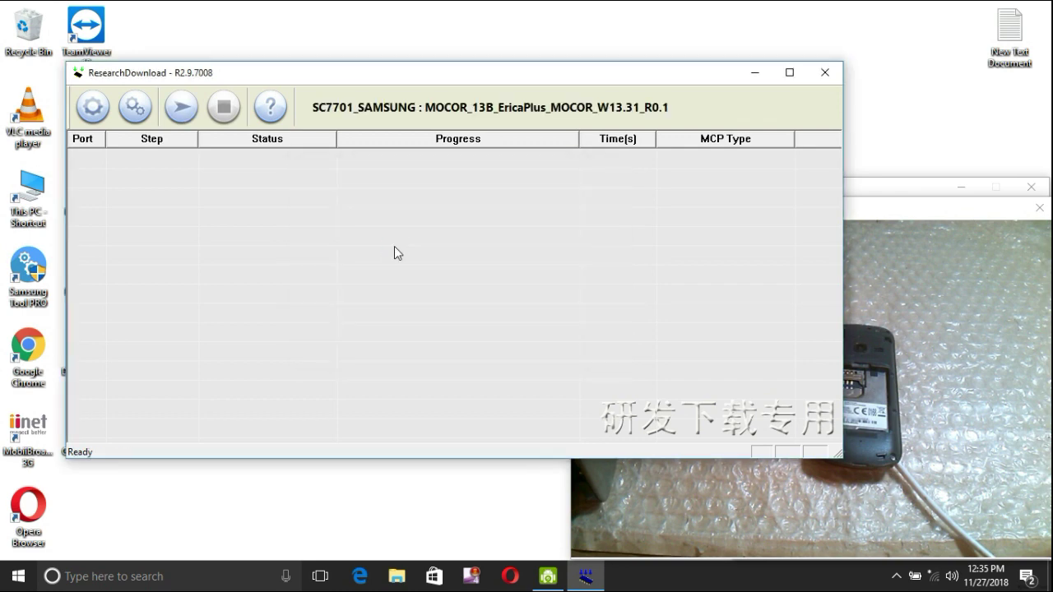
# Try starting the firmware download, then move the ResearchDownload window up and left
pyautogui.click(181, 107)
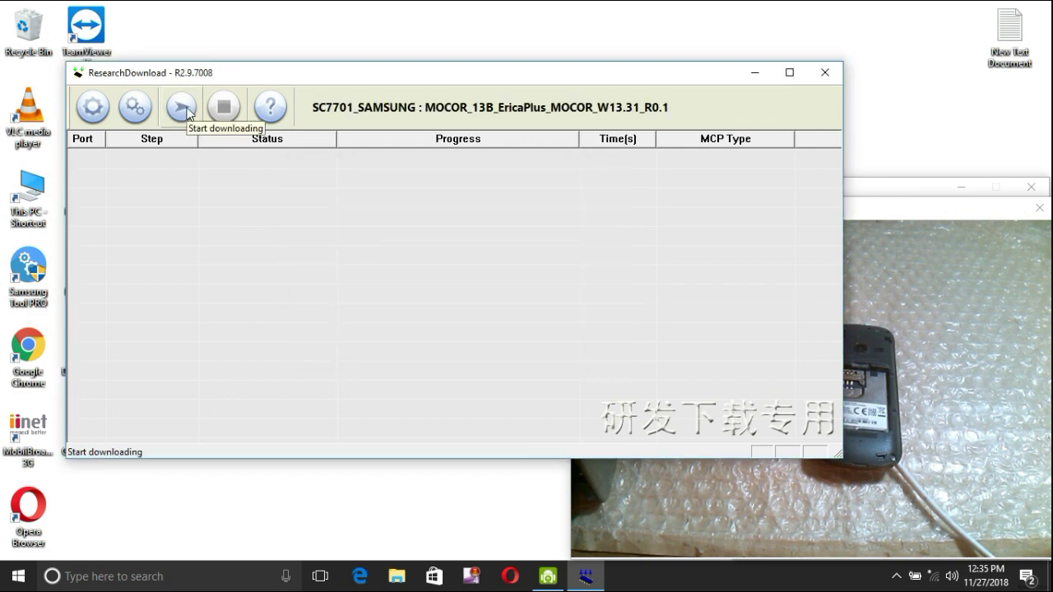
pyautogui.click(181, 107)
pyautogui.moveTo(306, 77); pyautogui.dragTo(237, 26)
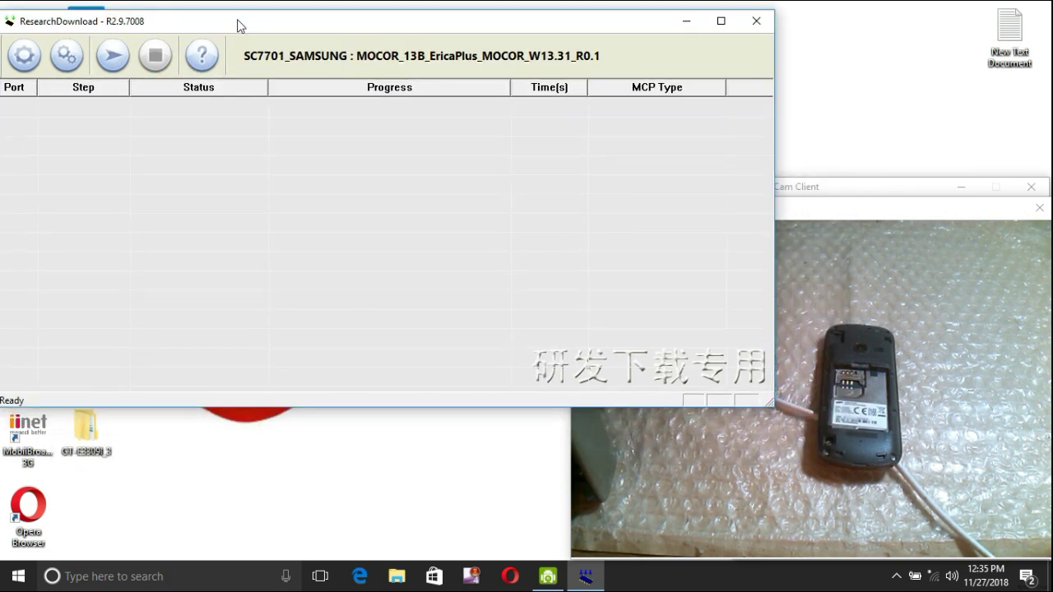
# Start downloading and connect the phone so it is detected on port 8
pyautogui.click(114, 63)
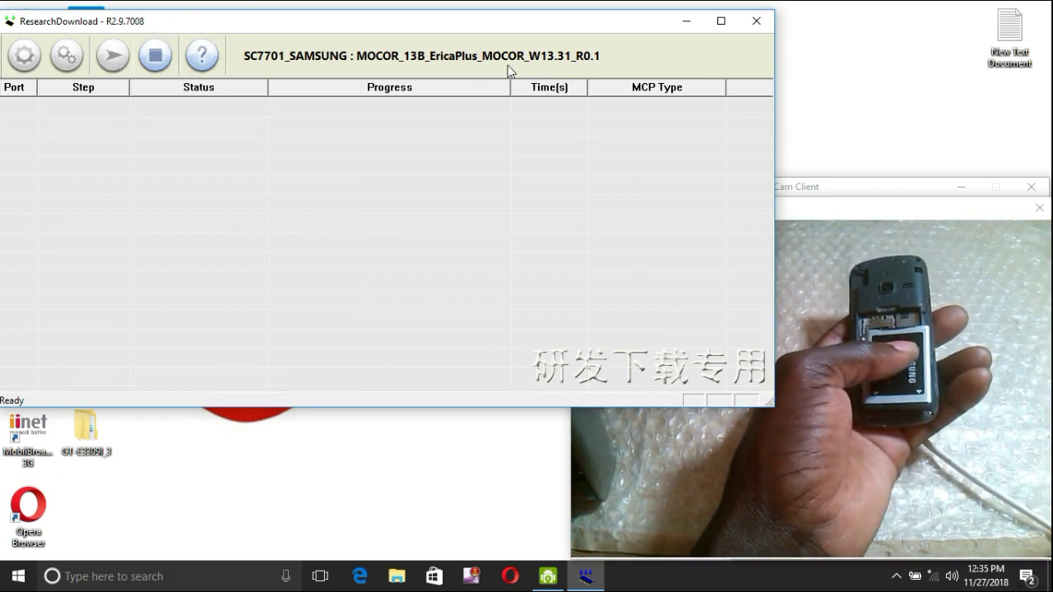
pyautogui.click(799, 203)
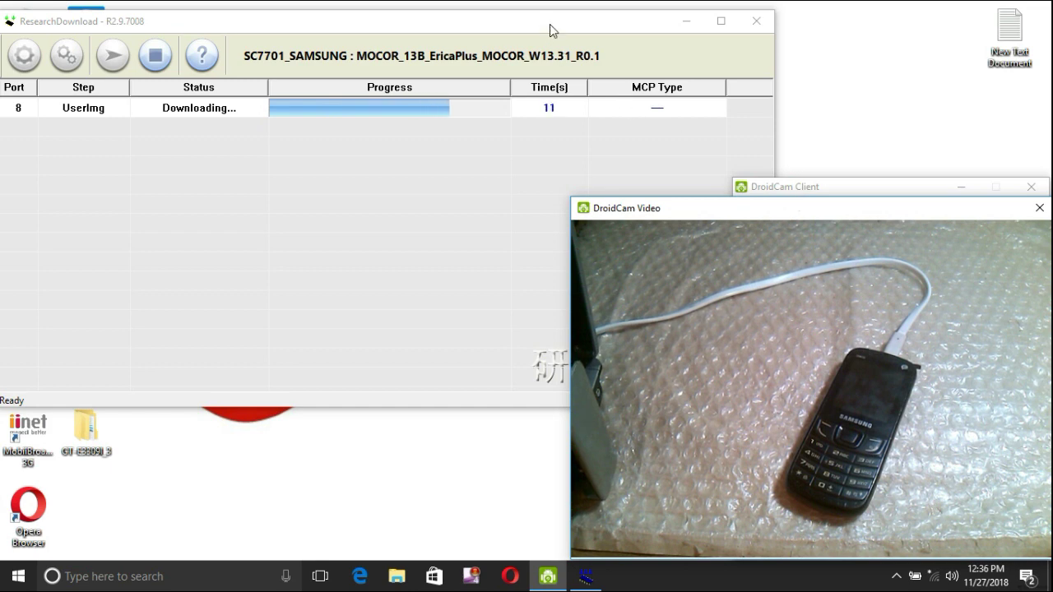
# Monitor the port 8 flash progress alongside the phone's webcam view until it completes
pyautogui.moveTo(551, 30)
pyautogui.mouseDown()
pyautogui.moveTo(590, 13)
pyautogui.moveTo(579, 15)
pyautogui.mouseUp()
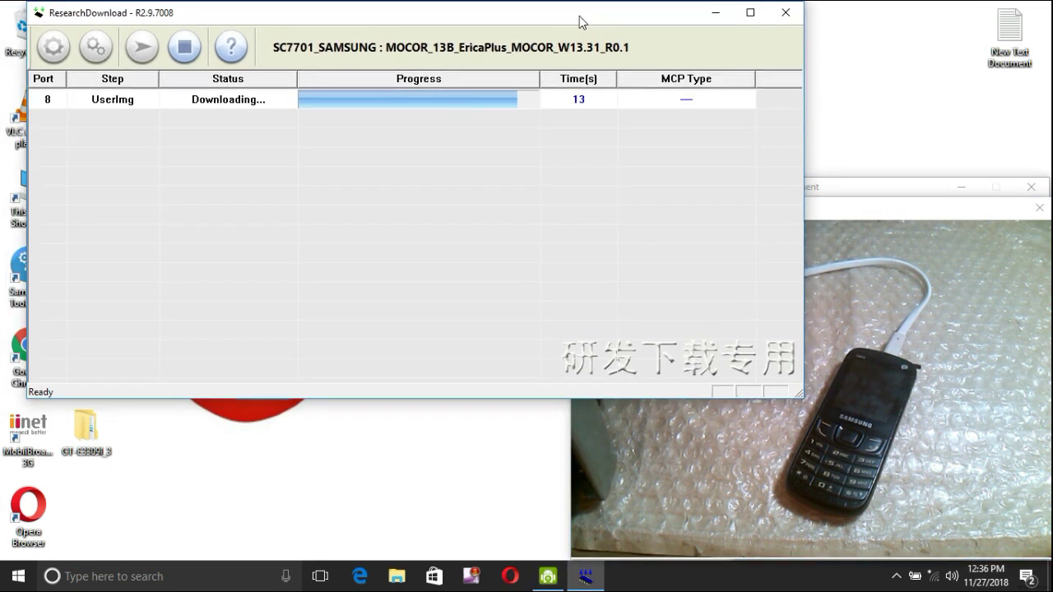
pyautogui.click(844, 208)
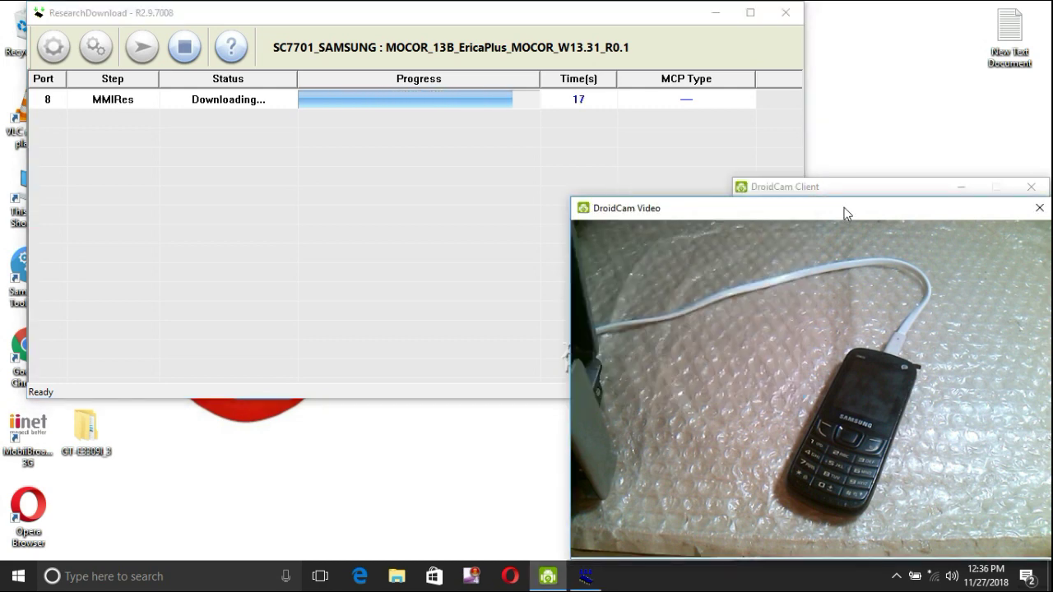